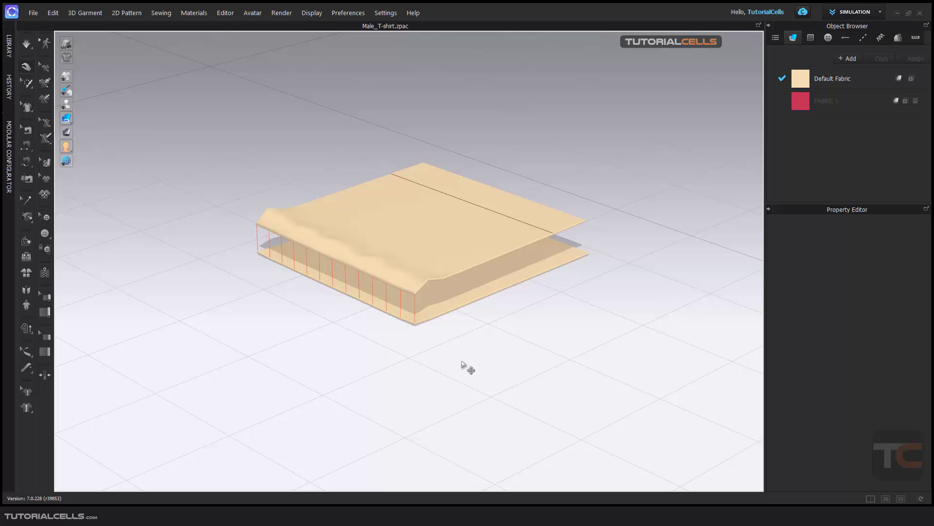
Step: Simulate the two sewn square pieces until the gap along their shared seam is closed, and stop the simulation
scroll(463, 312, "up", 5)
middle_click_drag(446, 308, 447, 302)
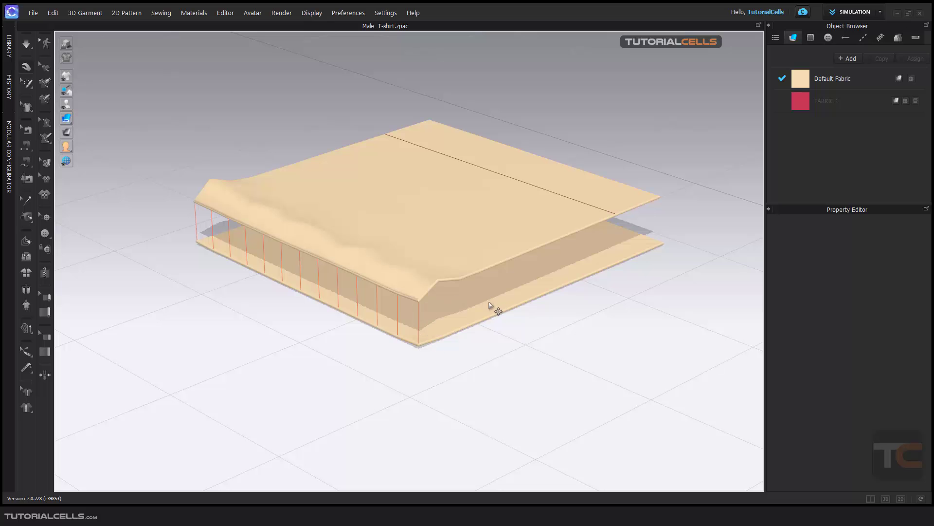
key("space")
scroll(431, 353, "up", 4)
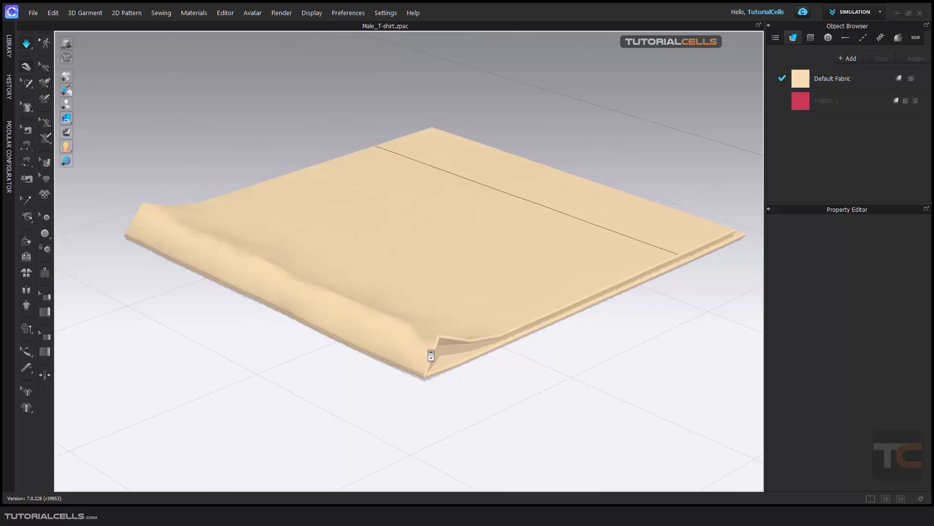
middle_click_drag(441, 370, 436, 312)
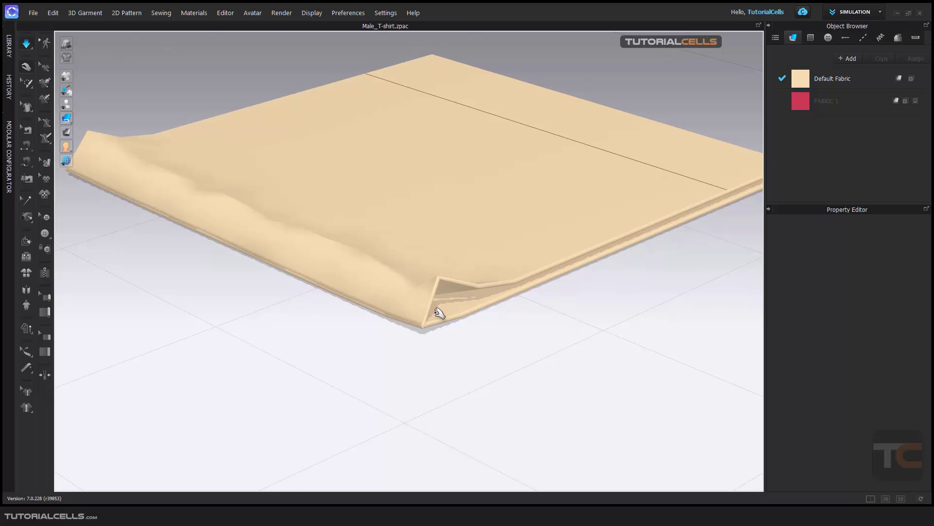
key("space")
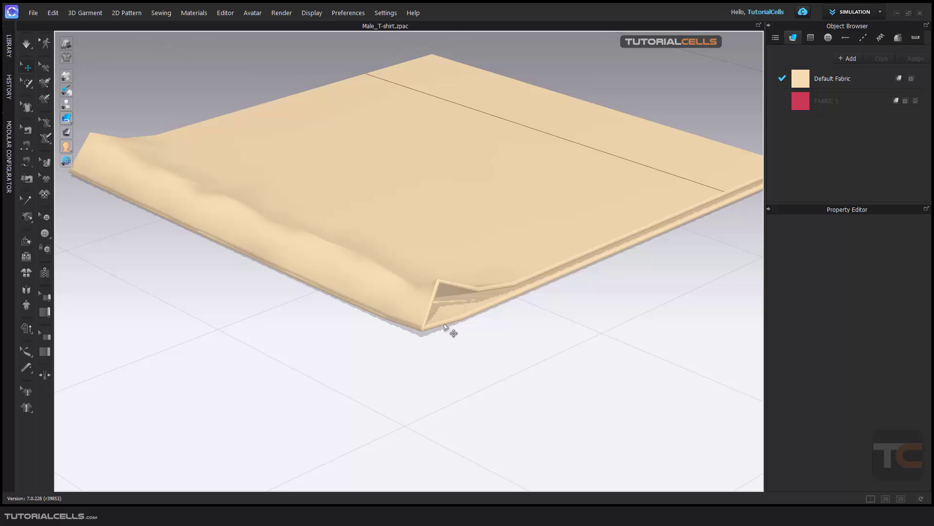
Step: Set the sewing line type of the seam joining the two squares to Turned and simulate the garment
mouse_move(452, 327)
right_mouse_down()
mouse_move(441, 323)
mouse_move(448, 328)
right_mouse_up()
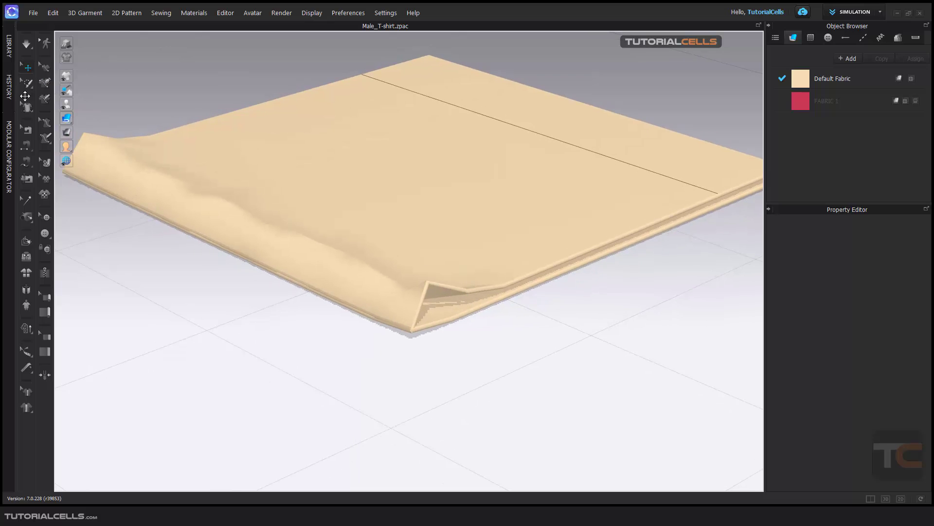
left_click(27, 129)
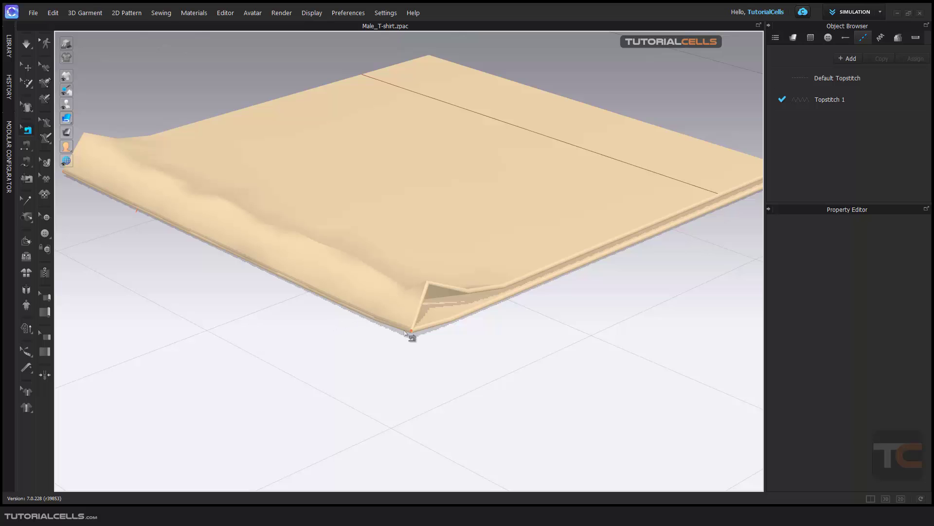
left_click(872, 498)
left_click(534, 312)
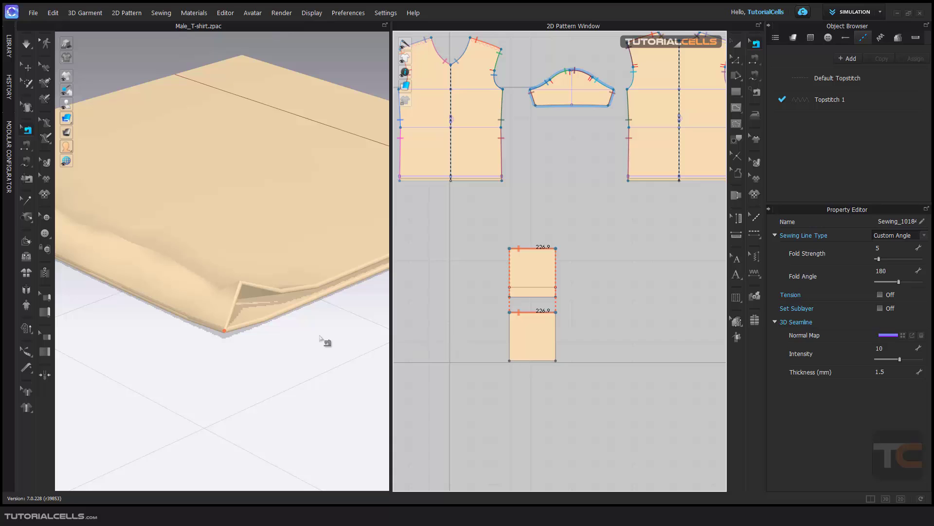
middle_click_drag(266, 321, 279, 320)
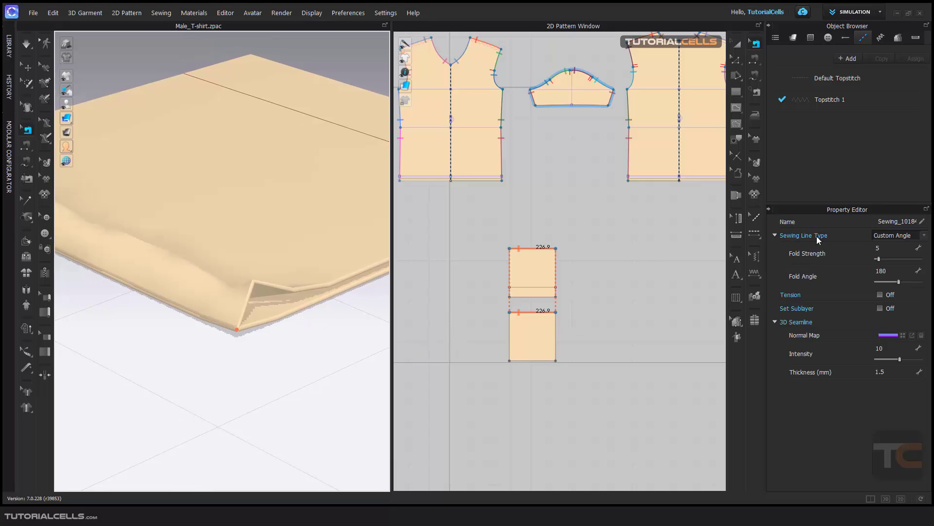
left_click(923, 236)
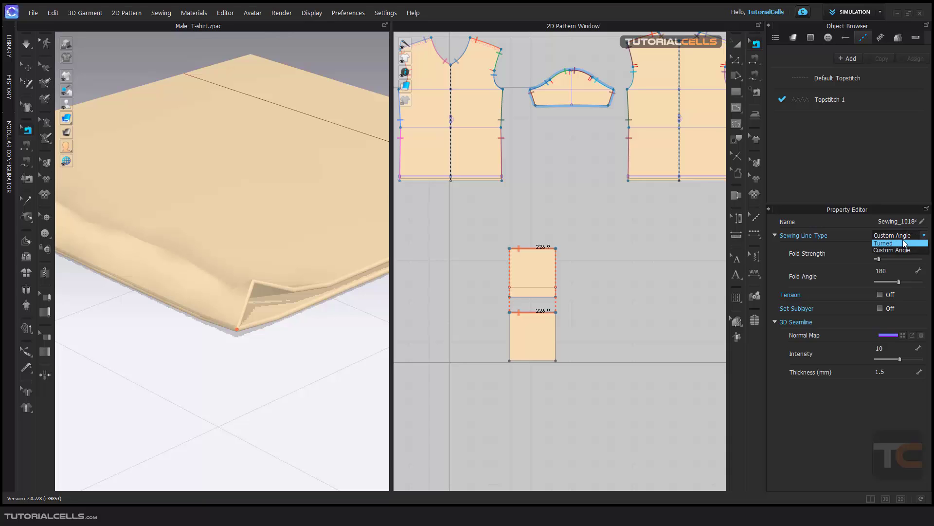
left_click(903, 244)
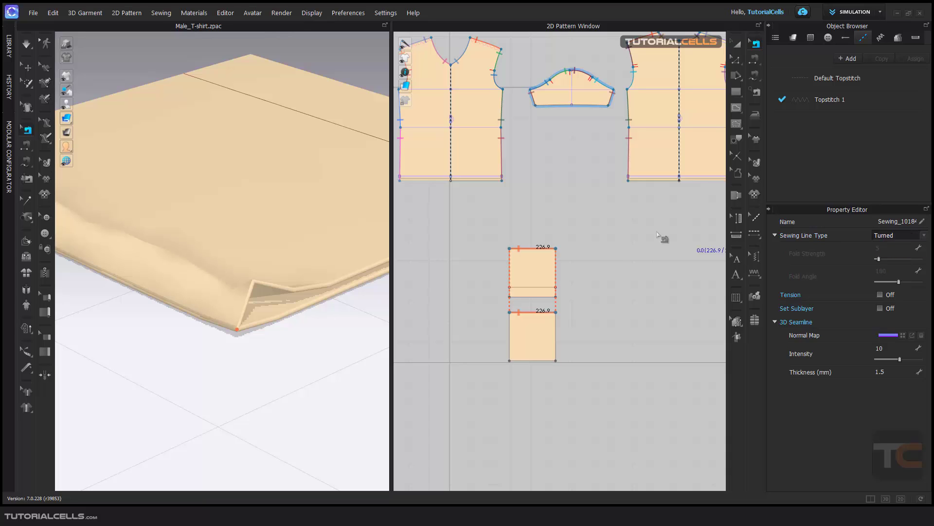
key("space")
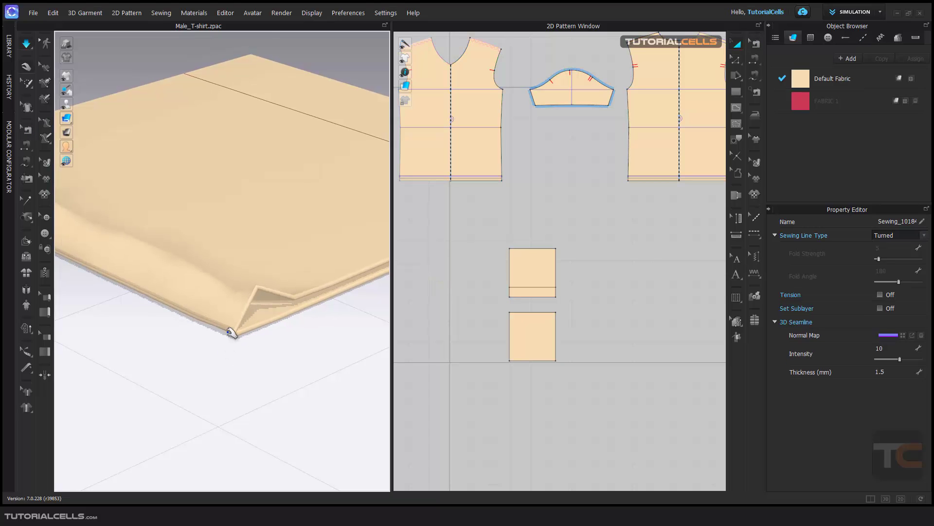
middle_click_drag(209, 298, 248, 303)
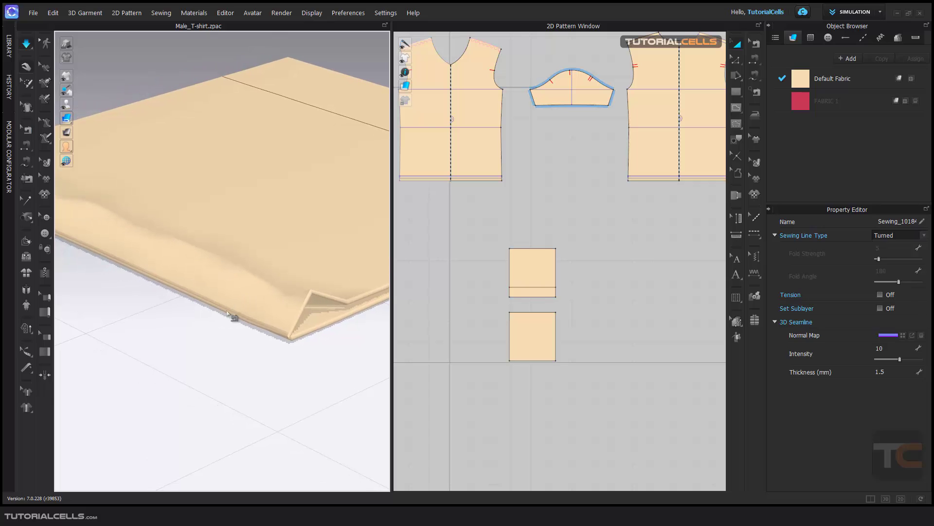
Step: Examine the turned seam's edge and the open corner of the two squares up close in 3D
key("b")
scroll(216, 316, "down", 1)
scroll(216, 316, "down", 1)
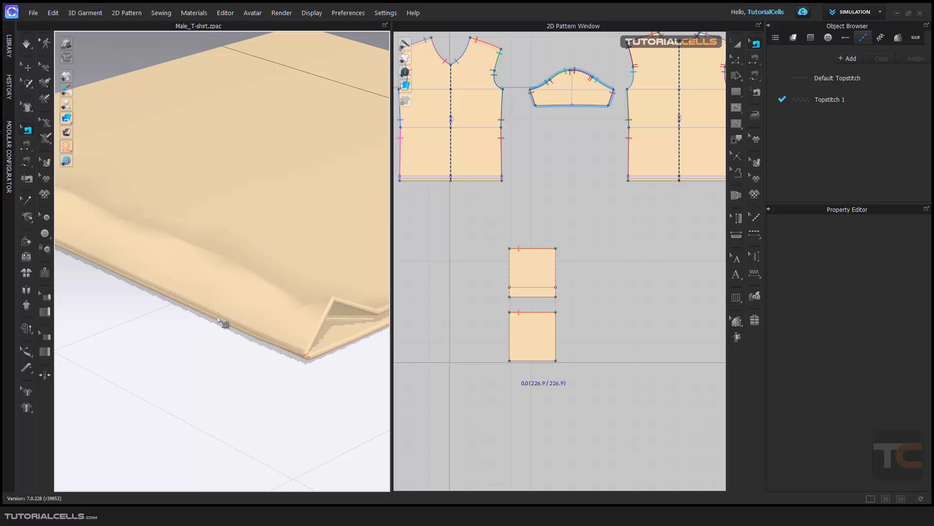
scroll(233, 319, "down", 3)
scroll(240, 322, "up", 3)
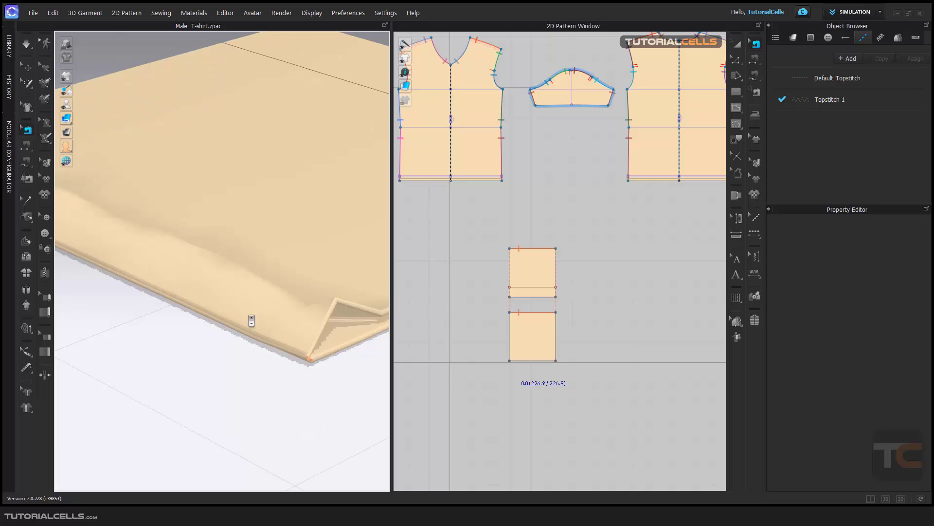
scroll(253, 351, "up", 3)
scroll(256, 350, "up", 4)
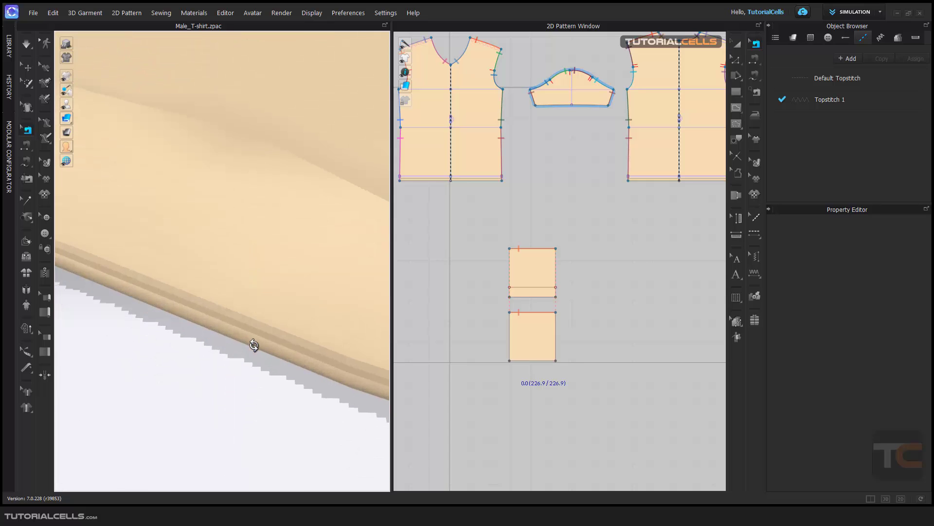
scroll(257, 350, "down", 3)
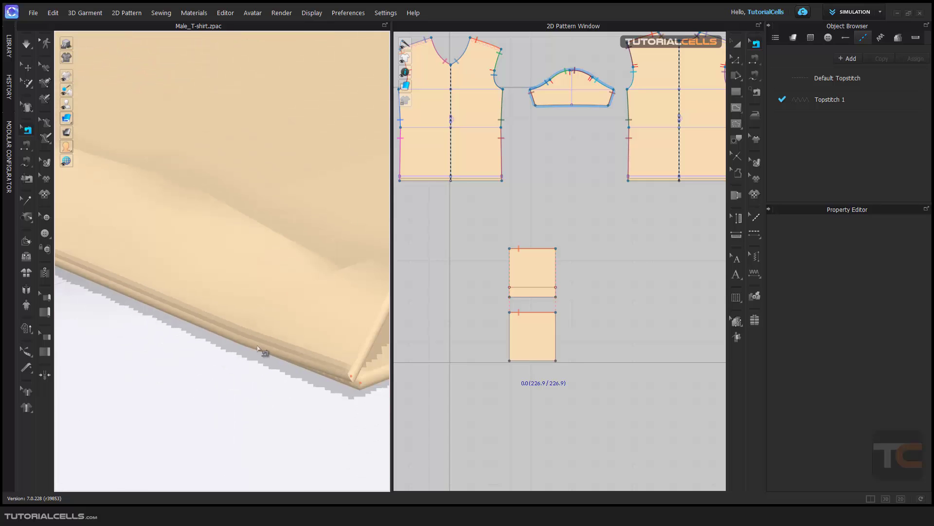
right_click_drag(229, 323, 240, 366)
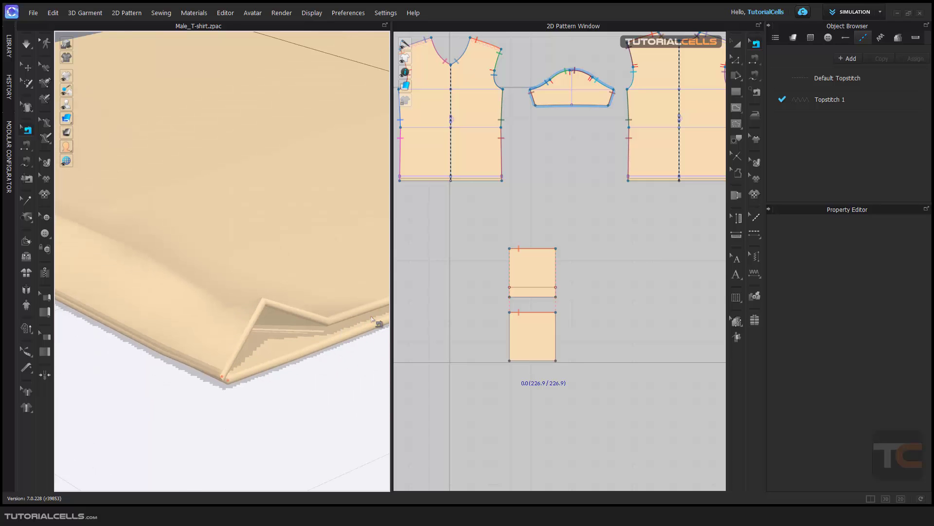
scroll(322, 292, "down", 3)
right_click_drag(321, 290, 246, 308)
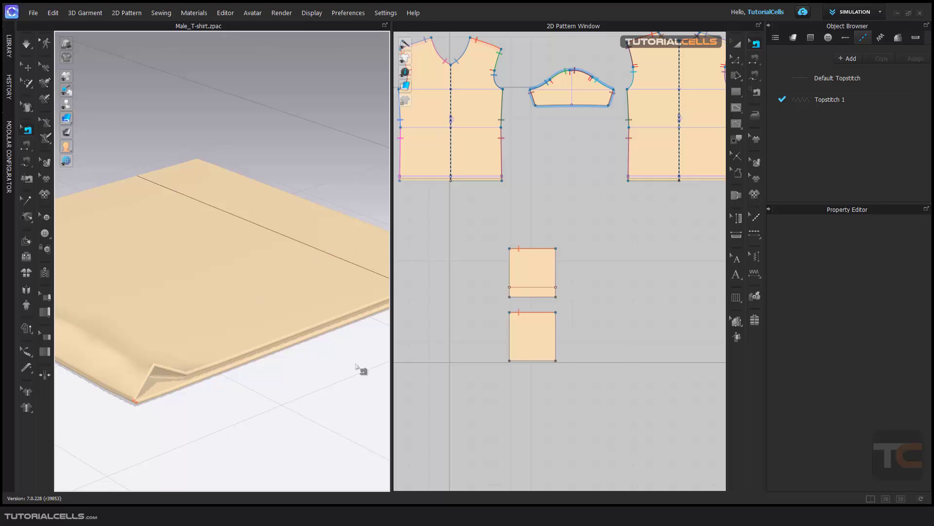
Step: Set the sewing line type of the seam between the squares to Custom Angle and simulate it in a full-size 3D view
left_click(525, 313)
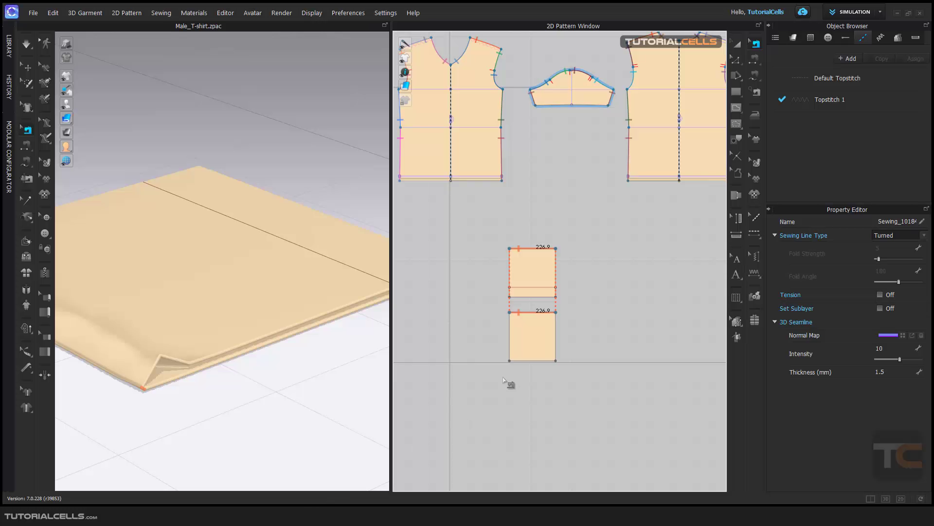
left_click(925, 235)
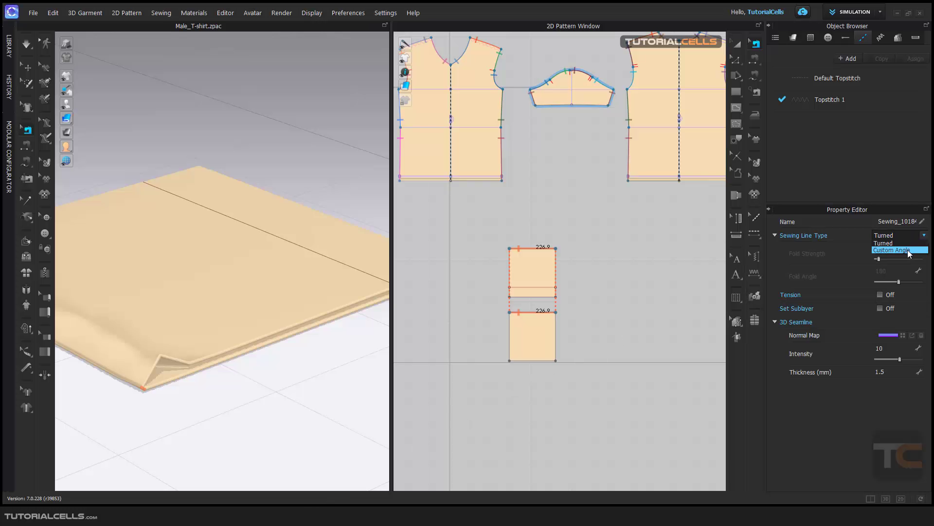
left_click(908, 251)
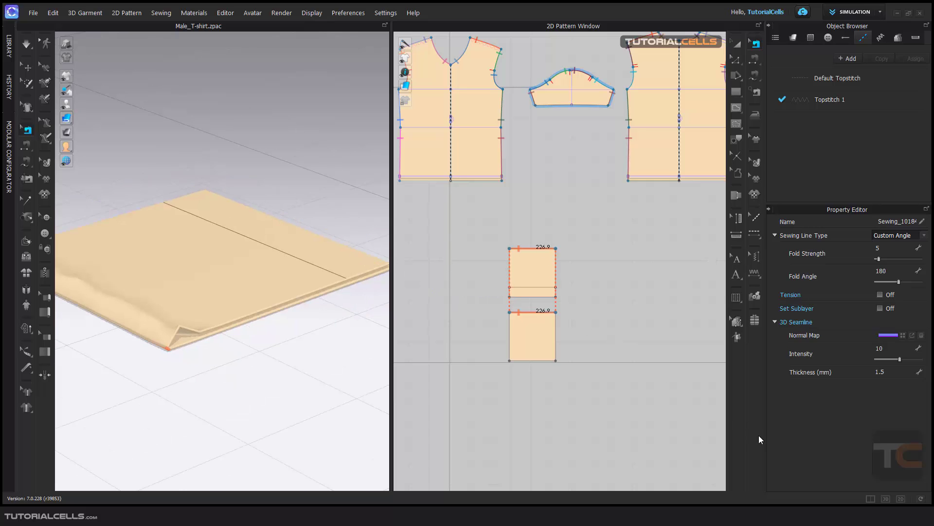
left_click(886, 498)
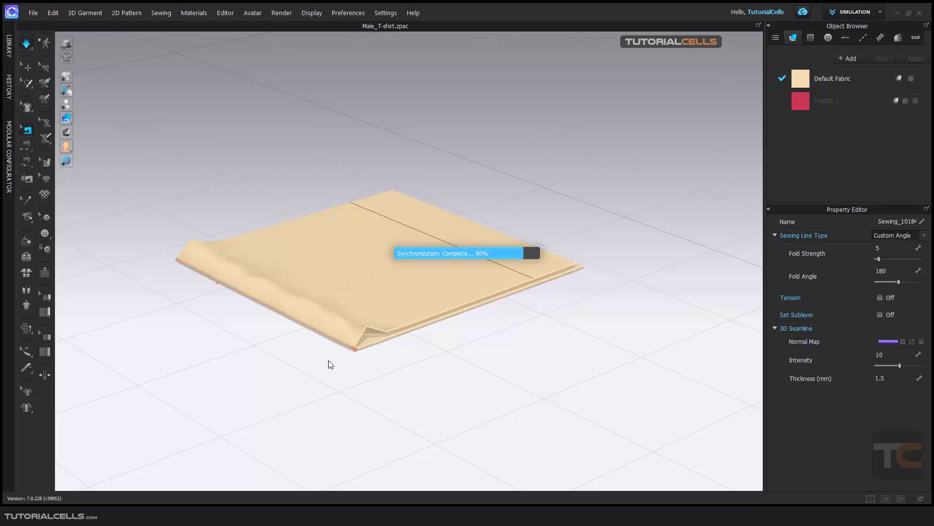
Step: Examine the custom-angle seam along the squares' folded edge and corner from several distances and angles
scroll(329, 334, "up", 5)
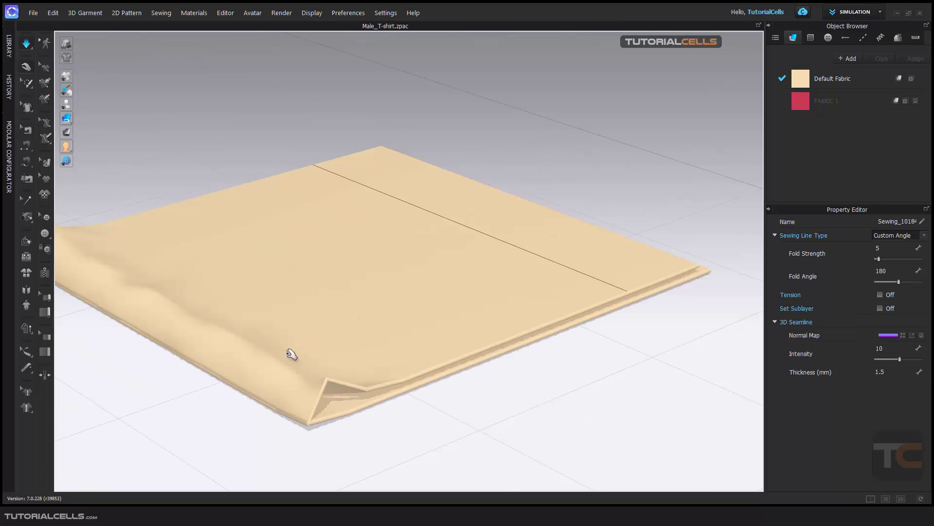
scroll(361, 352, "down", 5)
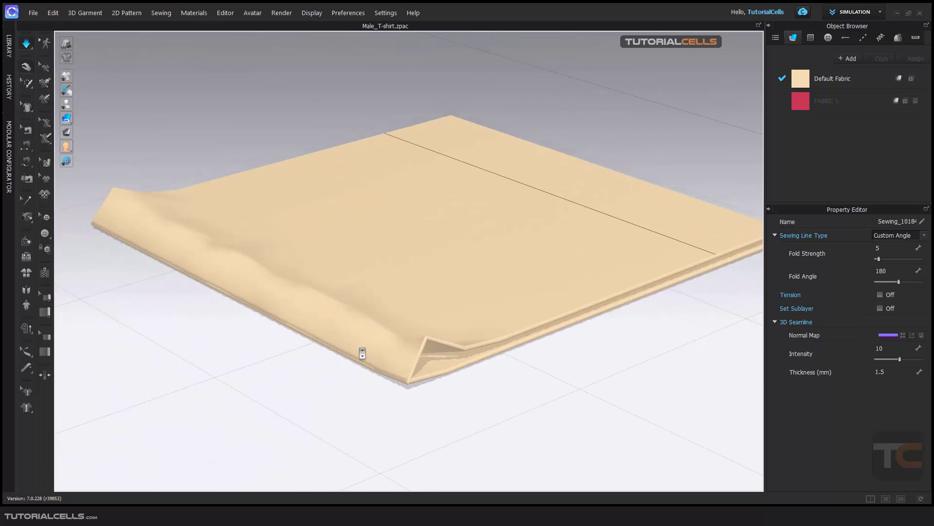
right_click_drag(364, 351, 392, 342)
middle_click_drag(481, 303, 458, 323)
scroll(480, 325, "up", 2)
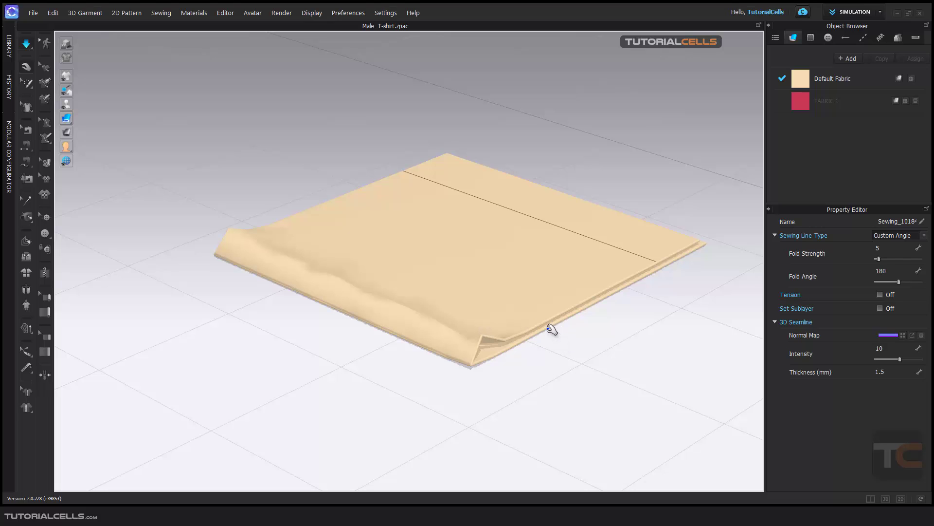
middle_click_drag(553, 327, 540, 331)
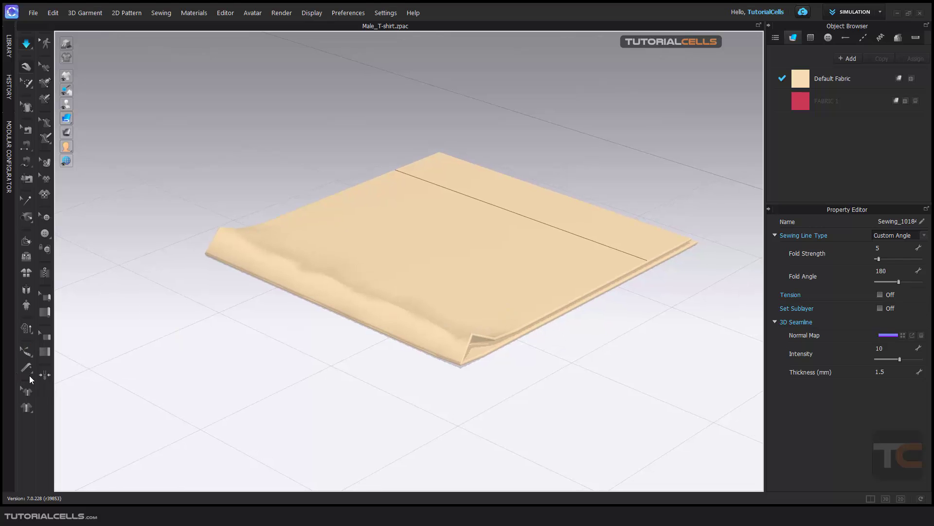
key("b")
middle_click_drag(311, 313, 301, 311)
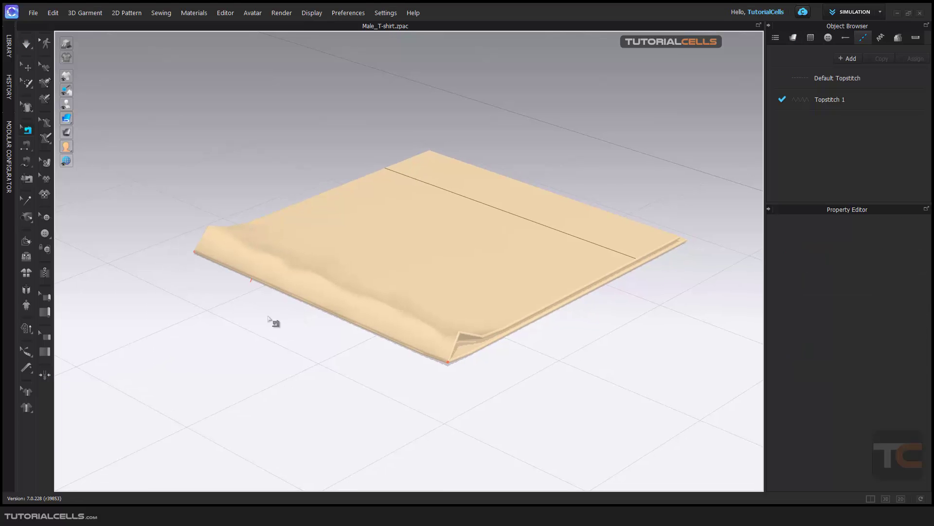
Step: Try pressing the overlapping squares flat with the Iron tool on the upper square, and undo it
left_click(41, 375)
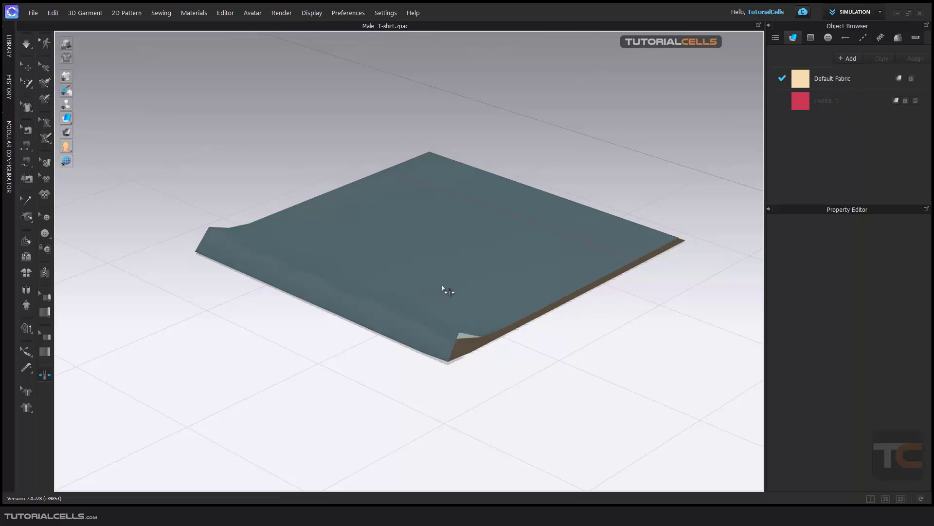
left_click(444, 289)
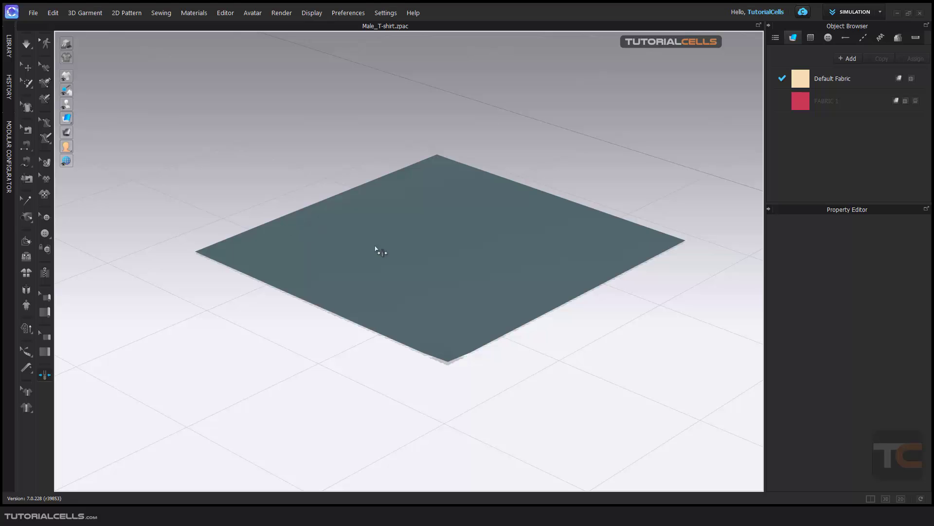
key("ctrl+z")
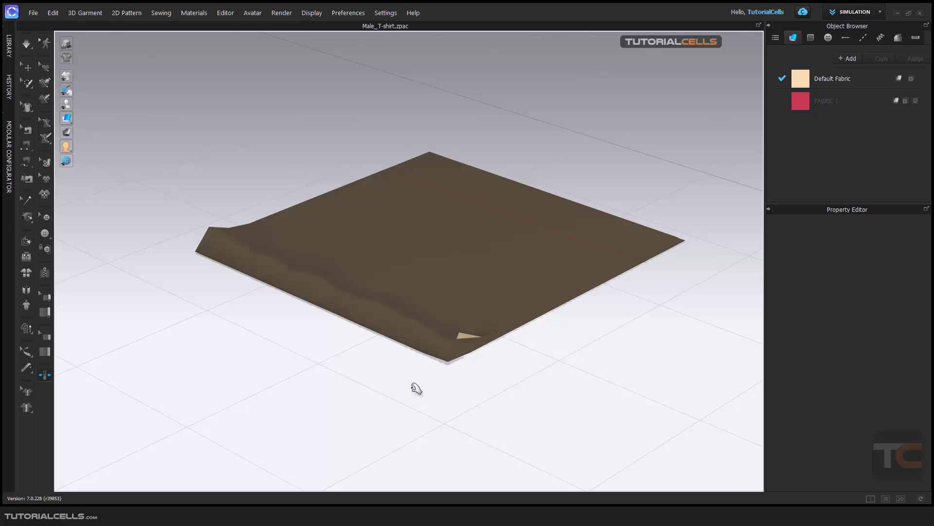
Step: Simulate the squares again and pull the upper square's seam corner and hem area by hand in 3D
key("space")
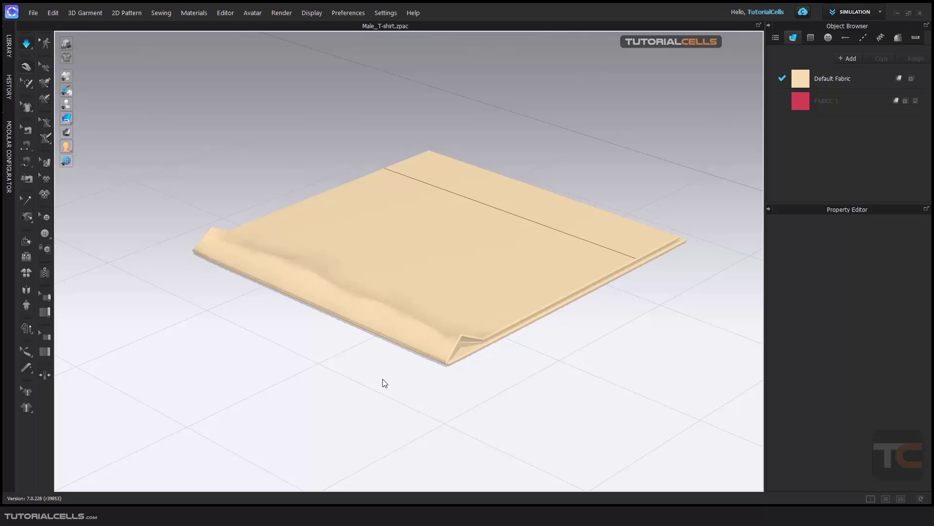
left_click_drag(459, 321, 470, 369)
left_click_drag(284, 244, 333, 230)
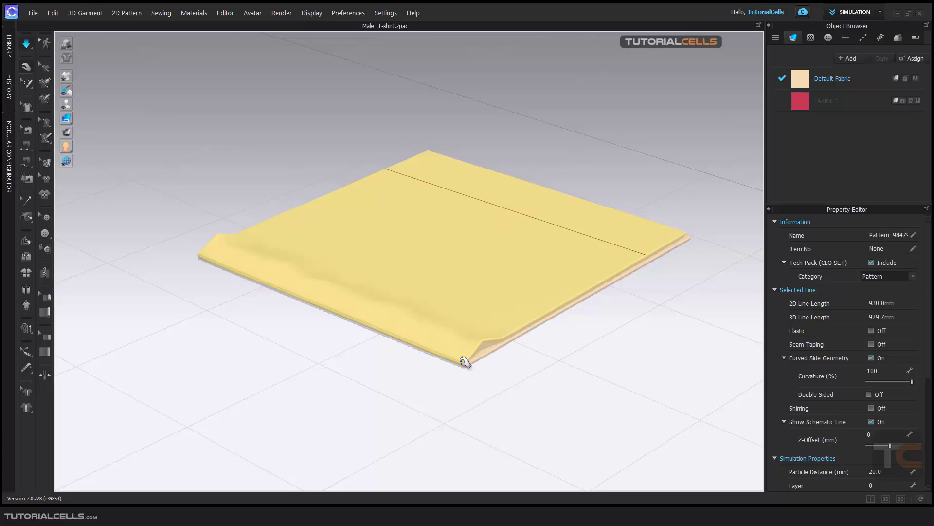
Step: Show the 2D pattern layout beside the 3D view of the two squares
middle_click_drag(528, 301, 448, 324)
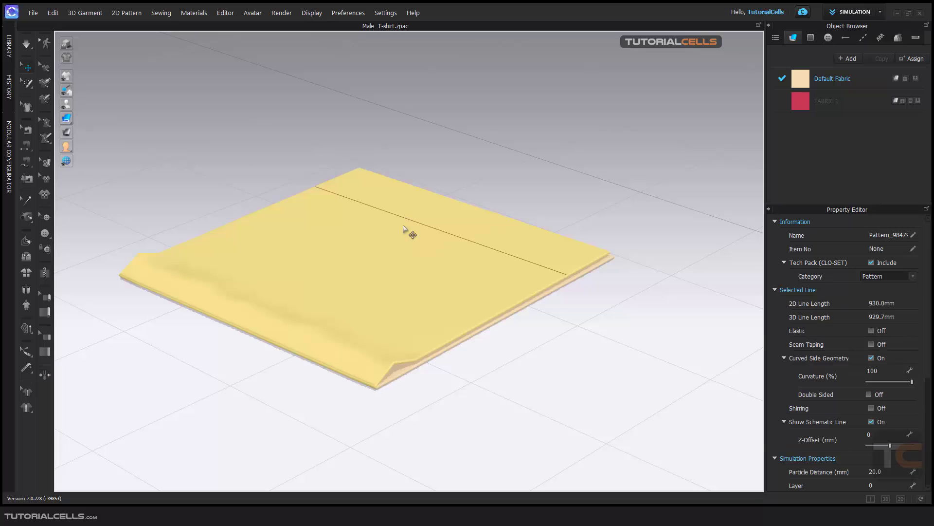
right_click_drag(423, 225, 484, 268)
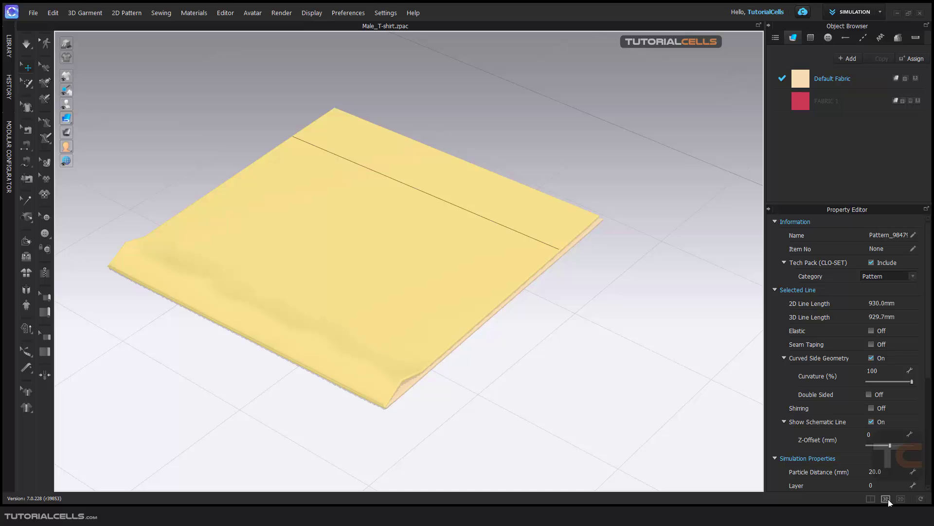
left_click(871, 498)
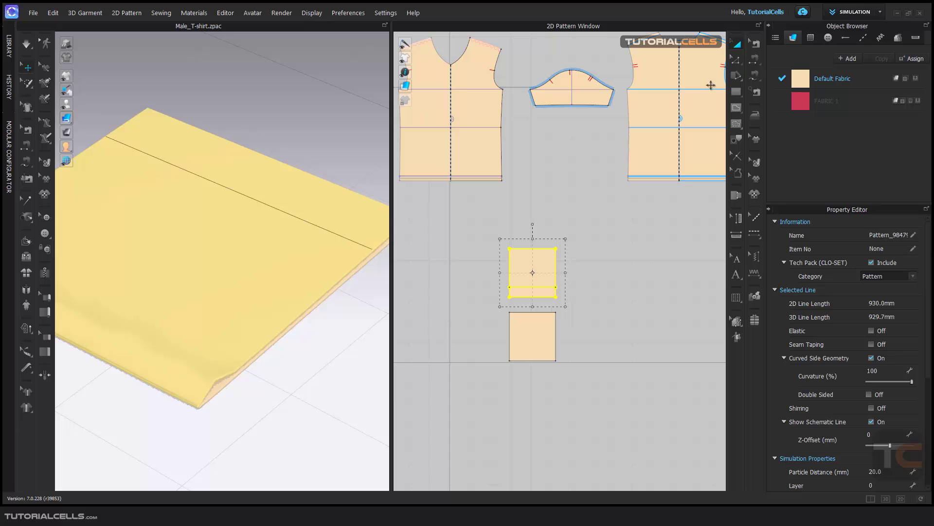
Step: Set the fold strength of the internal line across the square nearest the sleeve pattern to 100
left_click(559, 286)
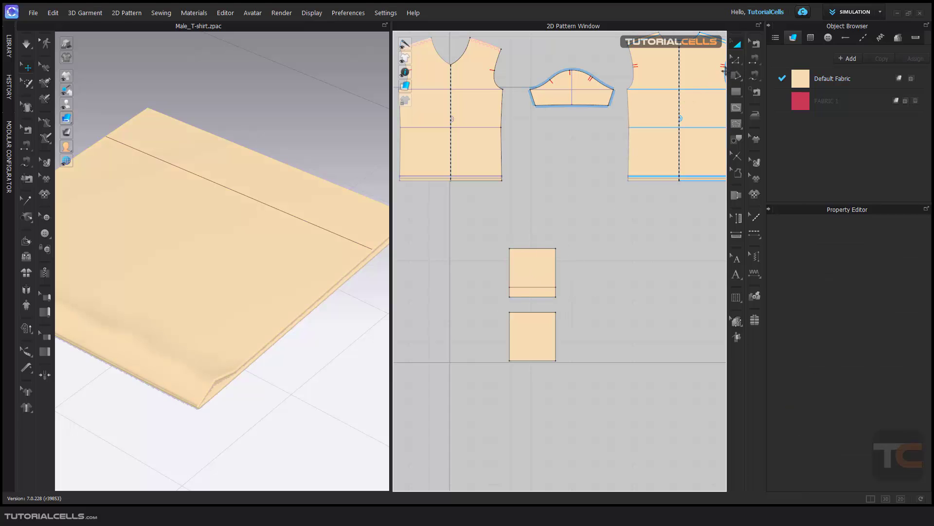
key("z")
left_click(535, 288)
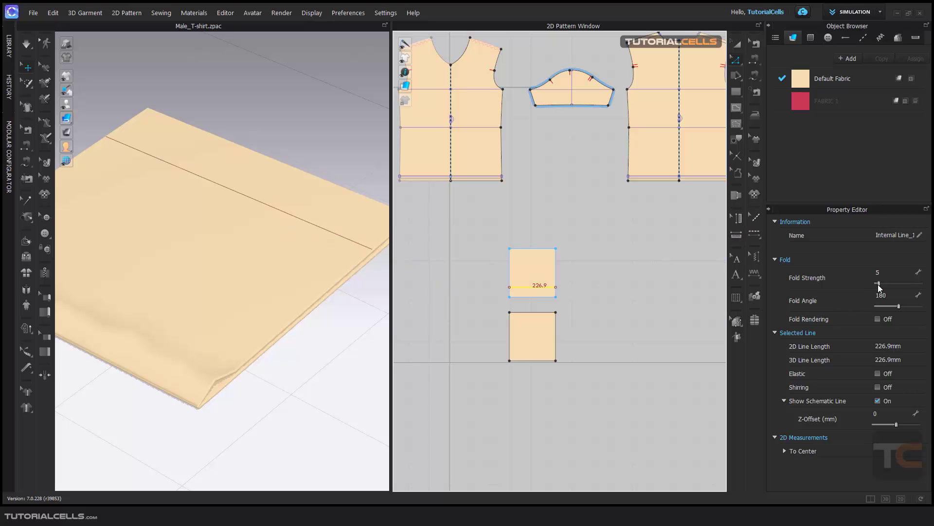
left_click_drag(879, 284, 921, 284)
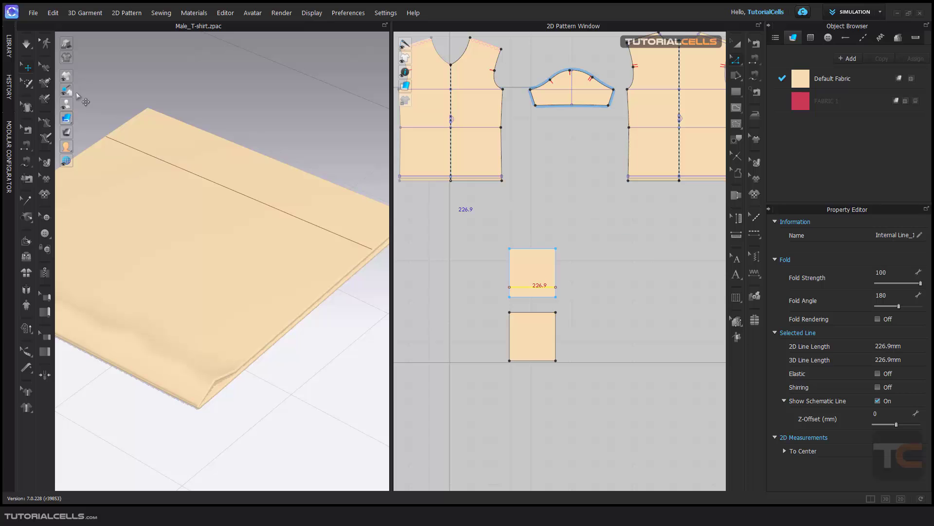
Step: Start the simulation and increase the internal line's fold angle to 241
left_click(25, 43)
right_click_drag(241, 226, 317, 246)
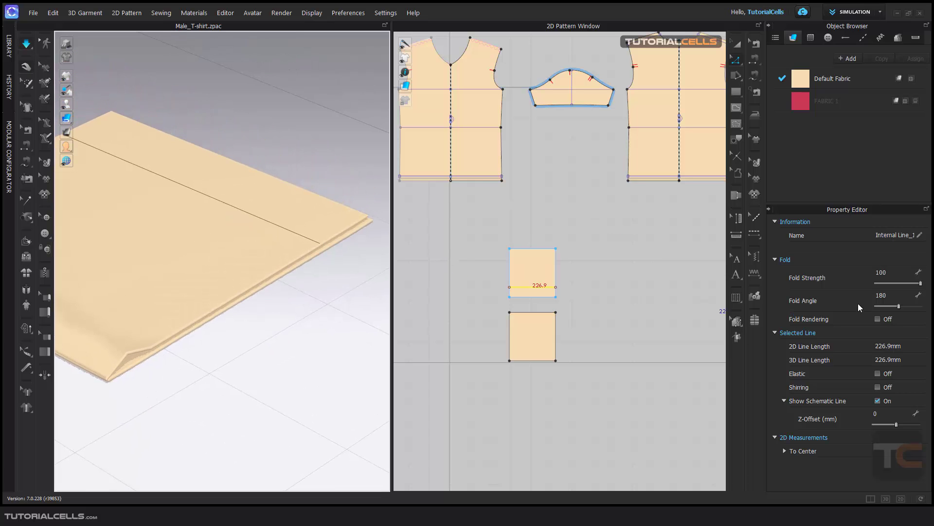
left_click_drag(898, 307, 905, 306)
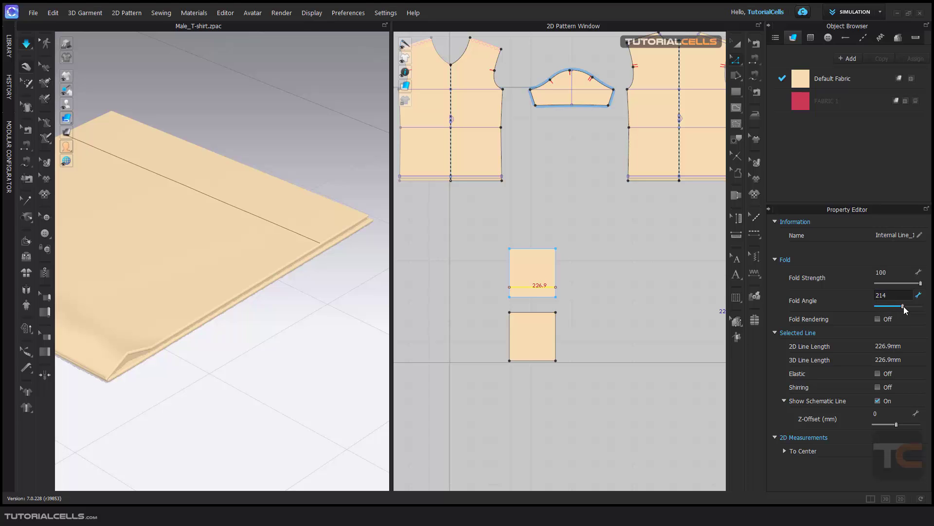
scroll(327, 246, "up", 2)
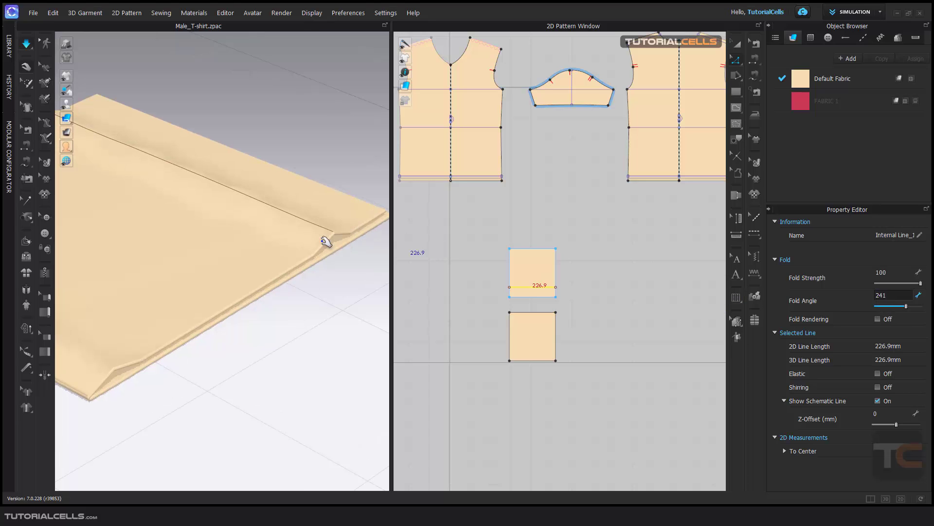
Step: Try a fold angle of 360 on the internal line, settle on 305, and check the raised fold in 3D
left_click_drag(907, 308, 922, 308)
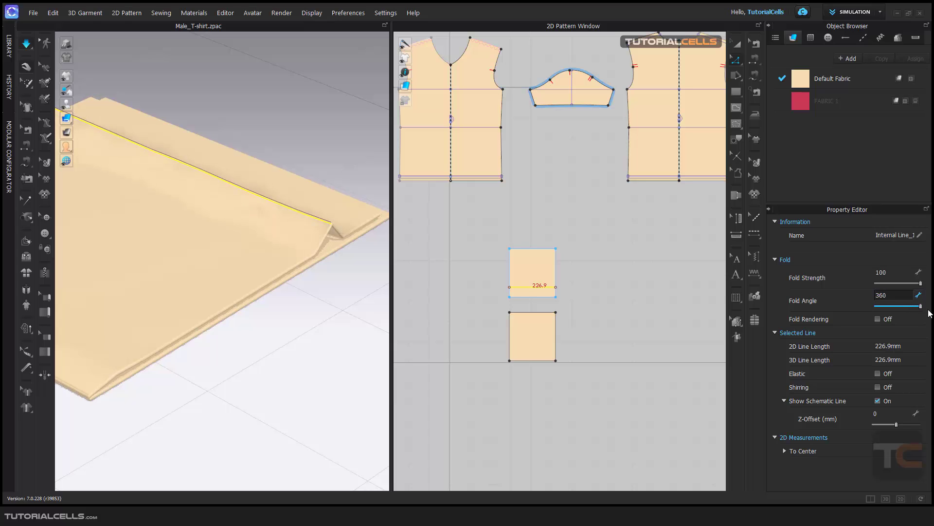
mouse_move(923, 308)
left_mouse_down()
mouse_move(871, 305)
mouse_move(914, 305)
left_mouse_up()
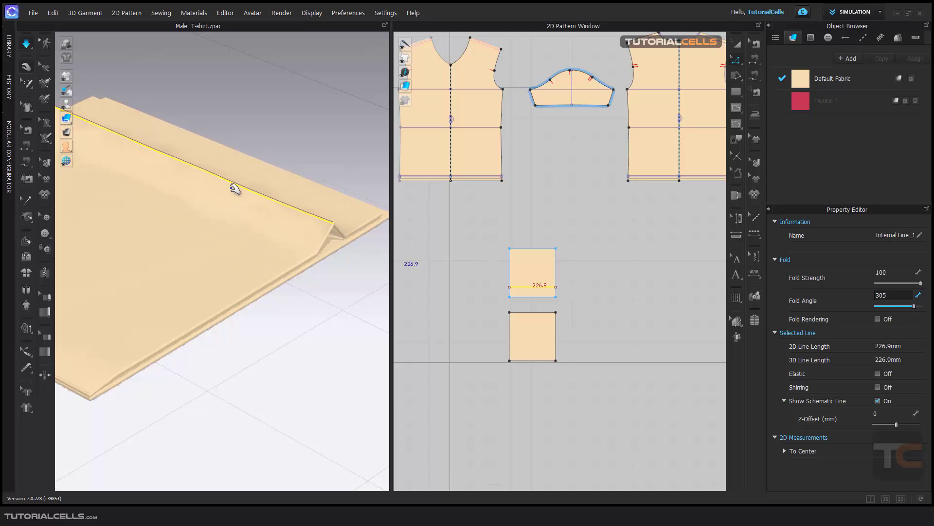
middle_click_drag(284, 209, 291, 228)
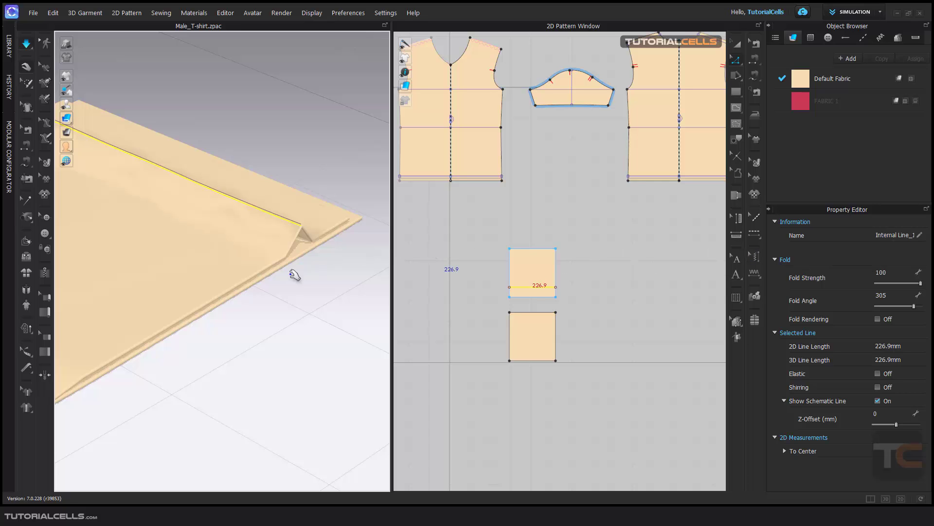
scroll(293, 287, "down", 3)
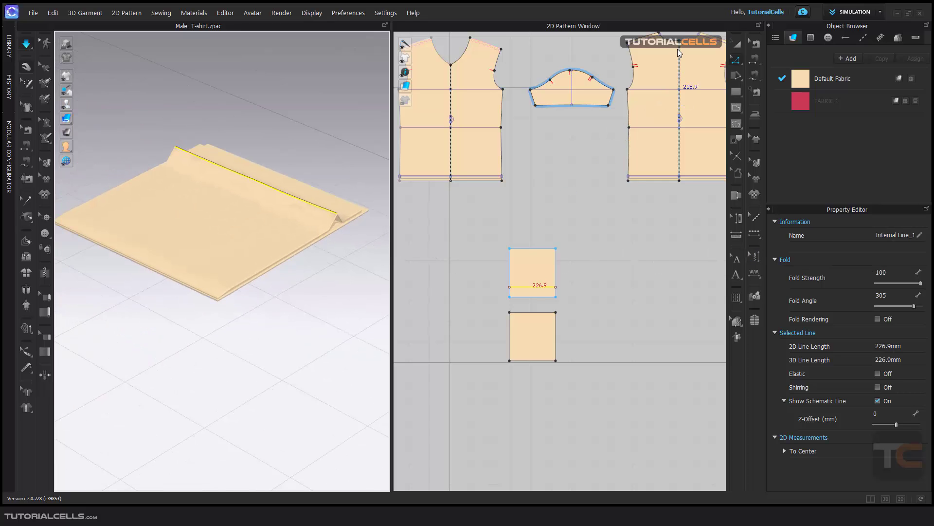